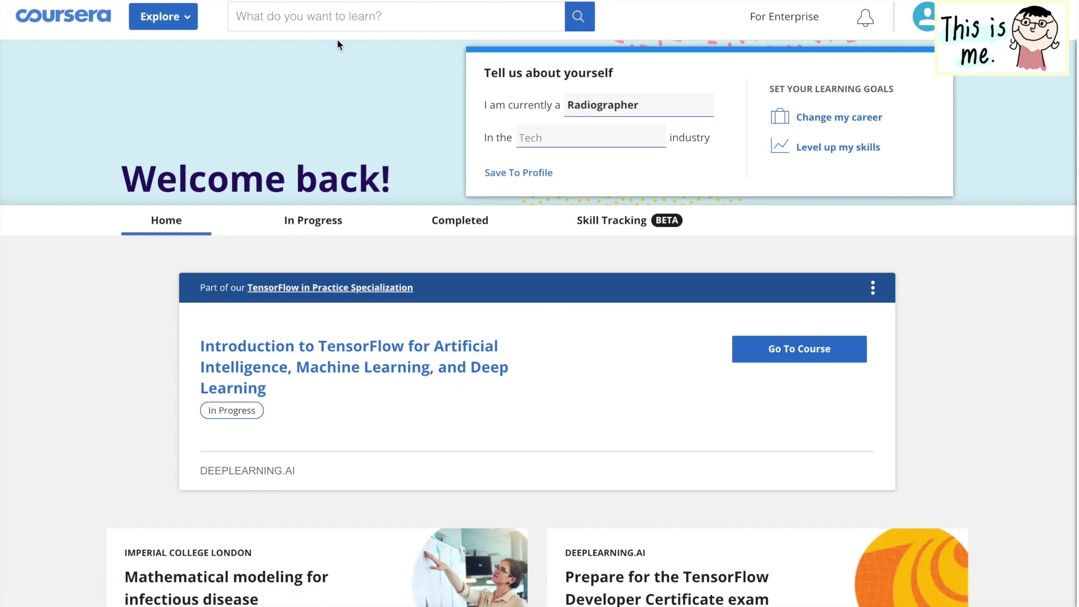
Search the course catalogue for python and open the Python 3 Programming specialization from the results
{"action": "left_click", "coordinate": [351, 26]}
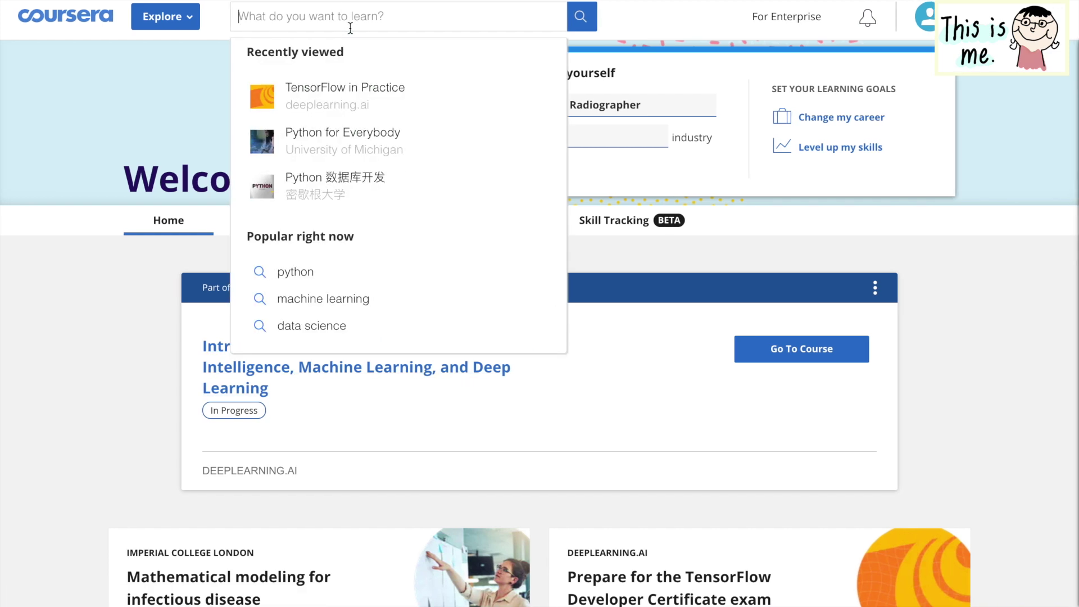
{"action": "left_click", "coordinate": [416, 271]}
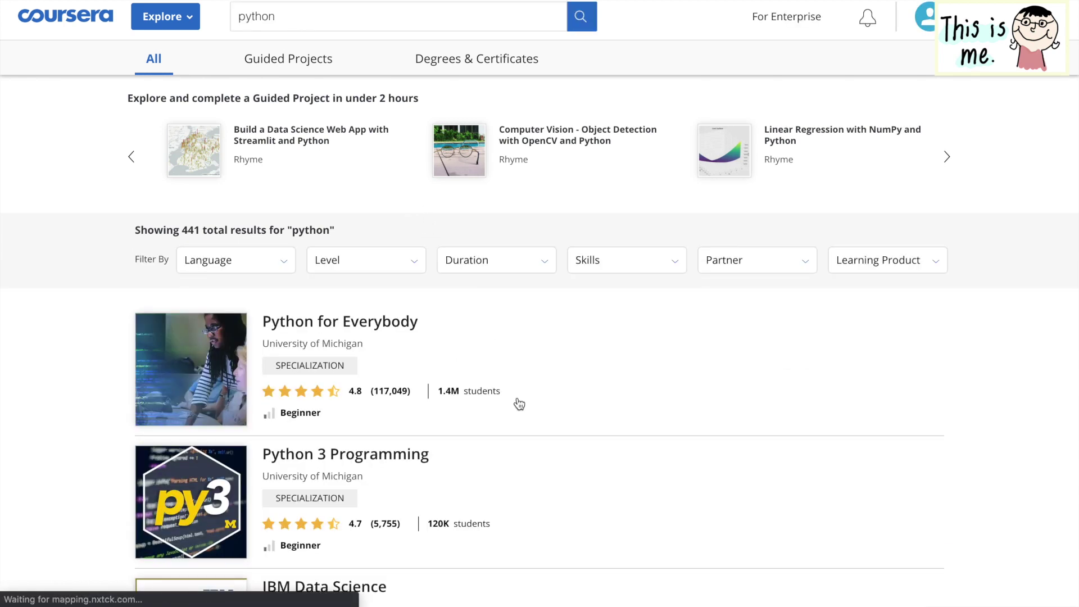
{"action": "scroll", "coordinate": [518, 404], "scroll_direction": "down", "scroll_amount": 10}
{"action": "scroll", "coordinate": [521, 405], "scroll_direction": "down", "scroll_amount": 5}
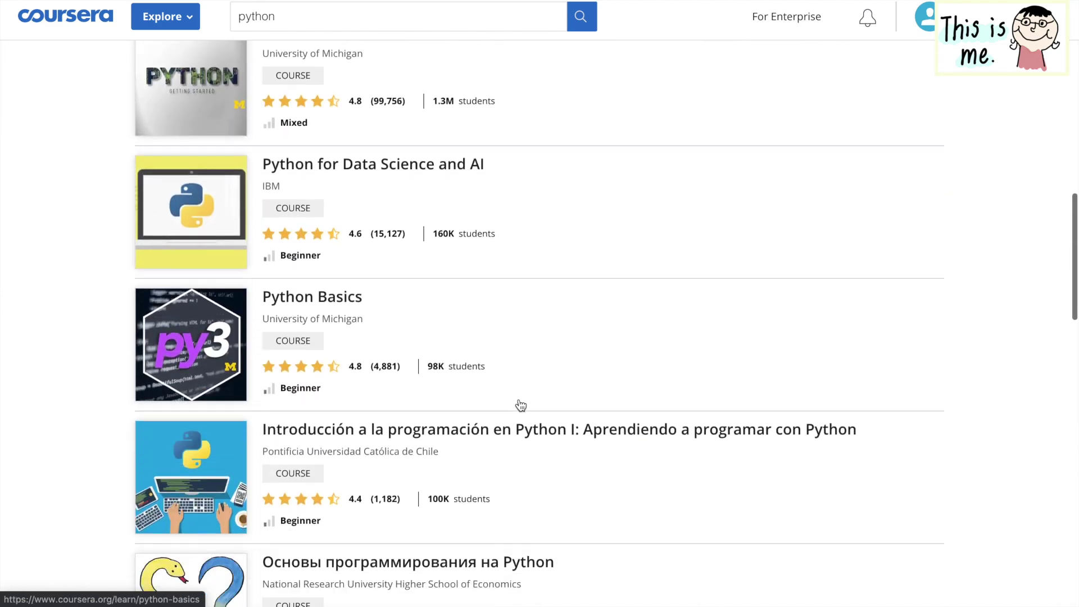
{"action": "scroll", "coordinate": [520, 404], "scroll_direction": "up", "scroll_amount": 9}
{"action": "scroll", "coordinate": [518, 405], "scroll_direction": "up", "scroll_amount": 8}
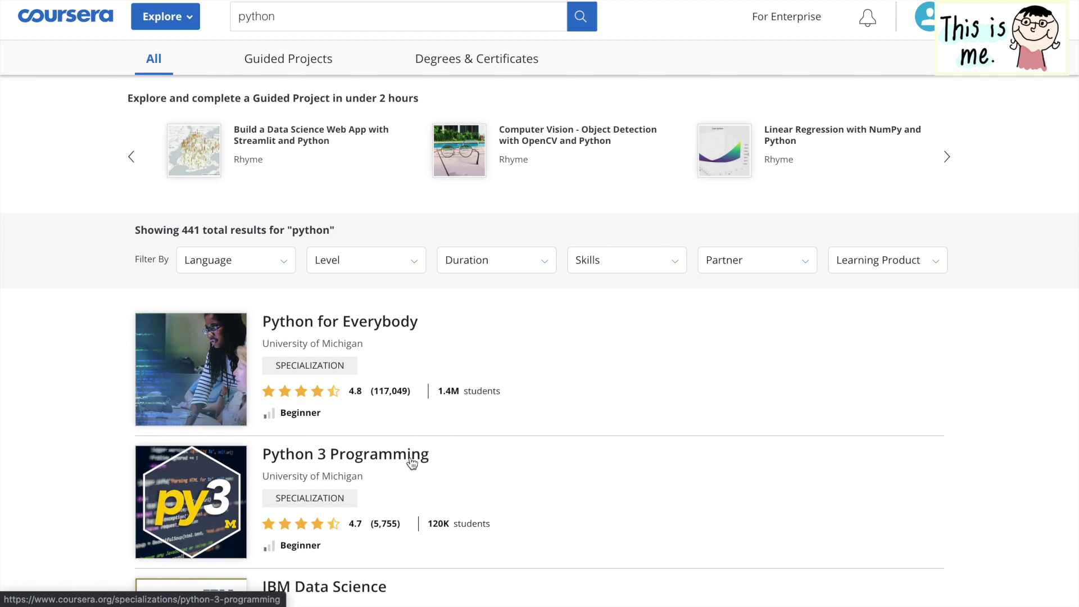
{"action": "scroll", "coordinate": [374, 480], "scroll_direction": "down", "scroll_amount": 3}
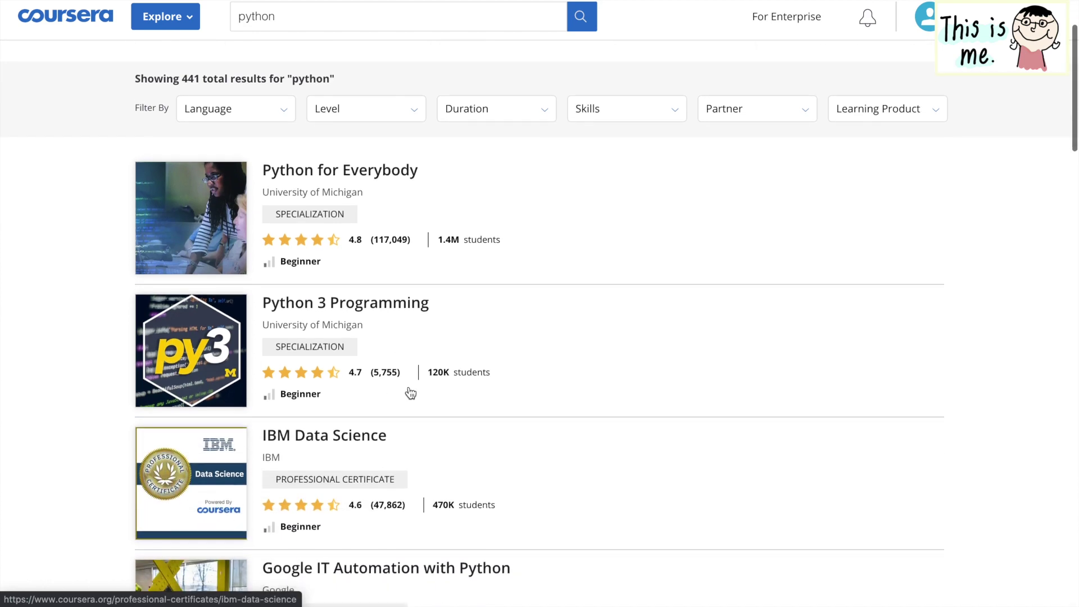
{"action": "left_click", "coordinate": [386, 302]}
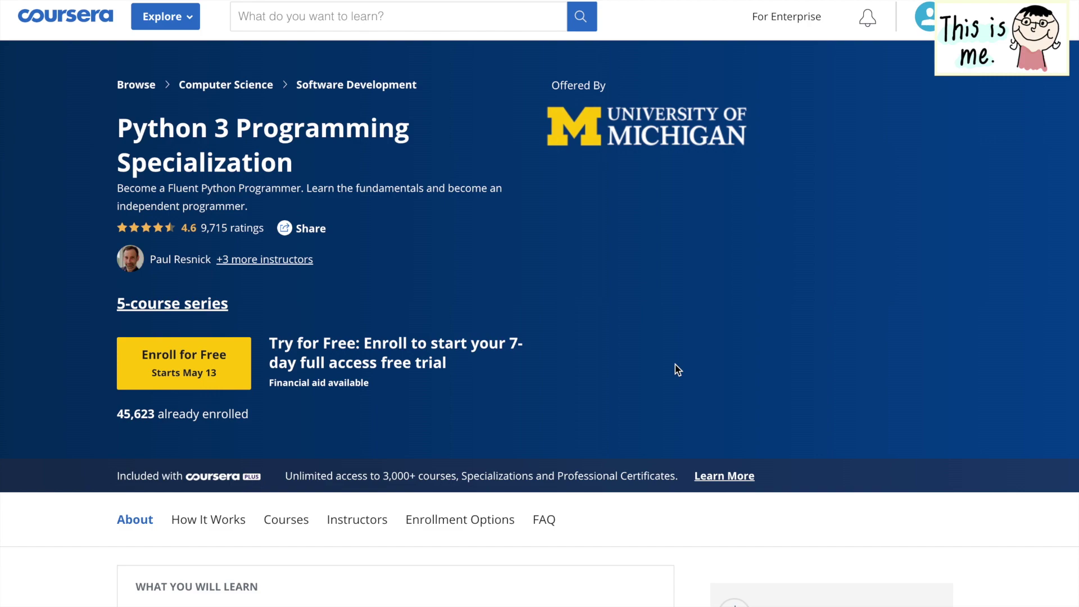
Review the Python 3 Programming specialization page, including how it works, its courses, instructors and free trial details
{"action": "scroll", "coordinate": [675, 366], "scroll_direction": "down", "scroll_amount": 10}
{"action": "scroll", "coordinate": [675, 365], "scroll_direction": "down", "scroll_amount": 10}
{"action": "scroll", "coordinate": [675, 364], "scroll_direction": "down", "scroll_amount": 8}
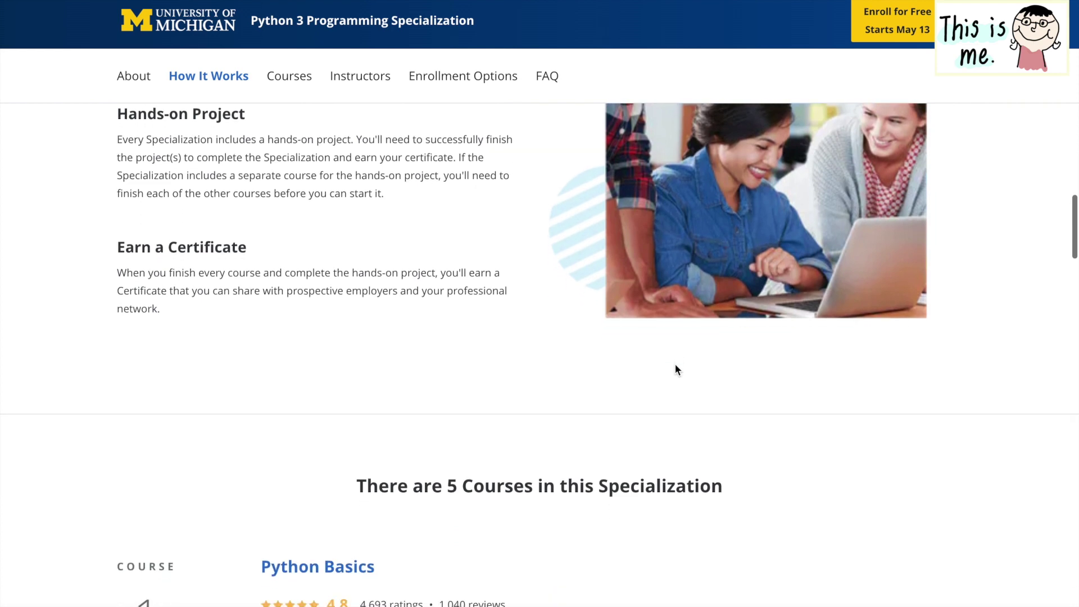
{"action": "scroll", "coordinate": [675, 365], "scroll_direction": "down", "scroll_amount": 7}
{"action": "scroll", "coordinate": [675, 364], "scroll_direction": "down", "scroll_amount": 9}
{"action": "scroll", "coordinate": [676, 370], "scroll_direction": "down", "scroll_amount": 12}
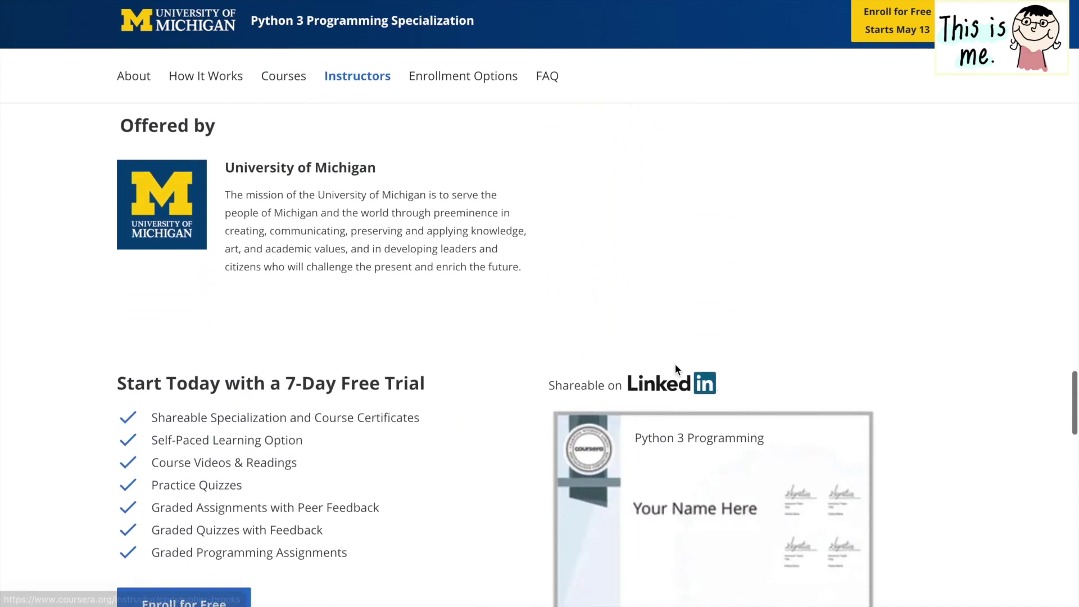
{"action": "scroll", "coordinate": [676, 366], "scroll_direction": "up", "scroll_amount": 20}
{"action": "scroll", "coordinate": [677, 370], "scroll_direction": "up", "scroll_amount": 20}
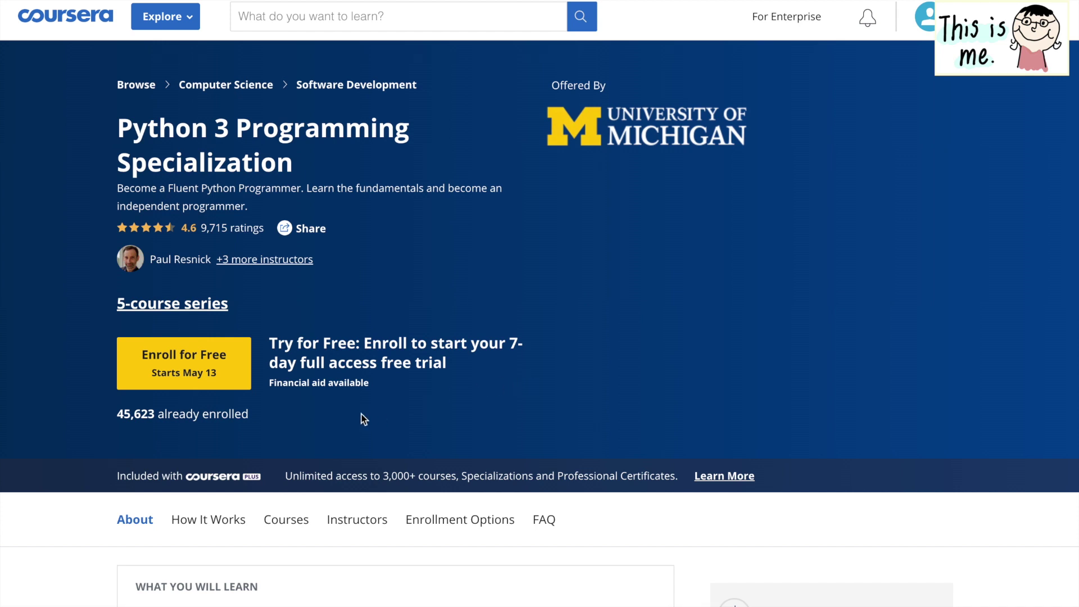
Start the financial aid application for Python Basics and accept its terms by entering "I agree to the terms above"
{"action": "left_click", "coordinate": [347, 383]}
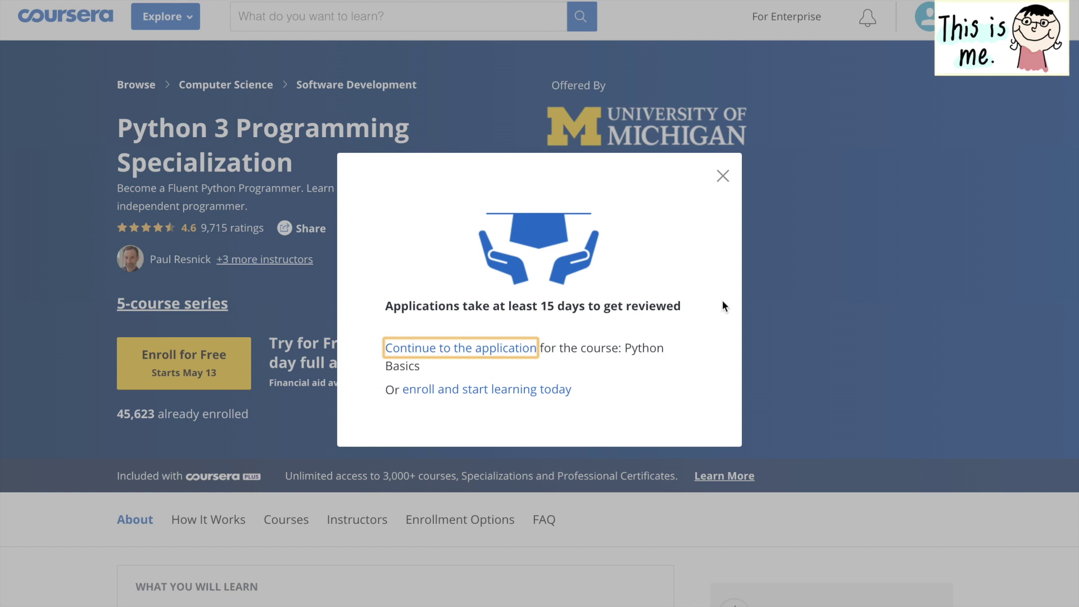
{"action": "left_click", "coordinate": [517, 357]}
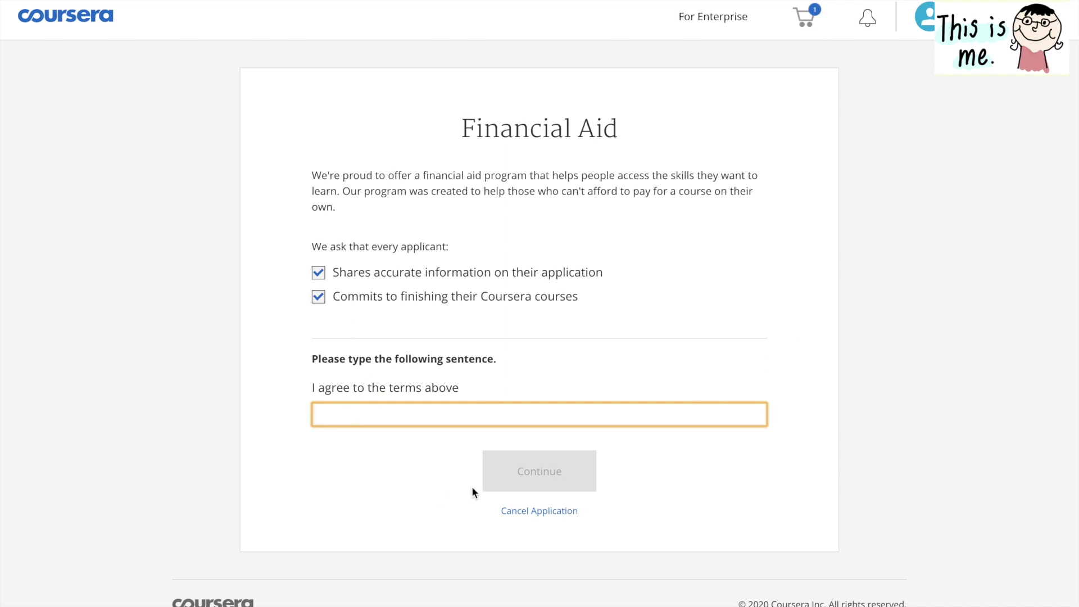
{"action": "type", "text": "I"}
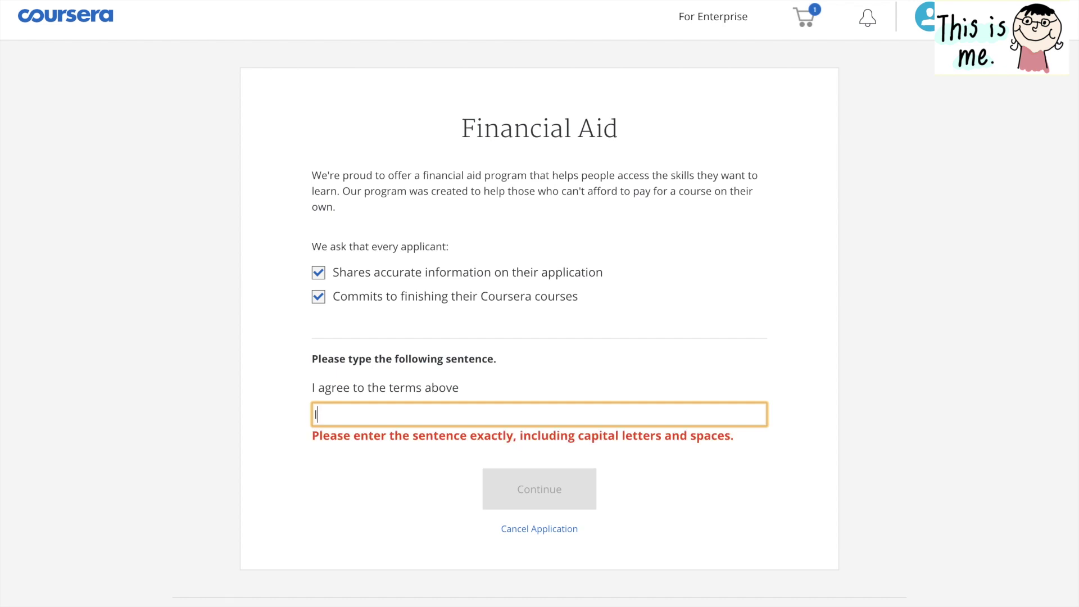
{"action": "type", "text": " agree to "}
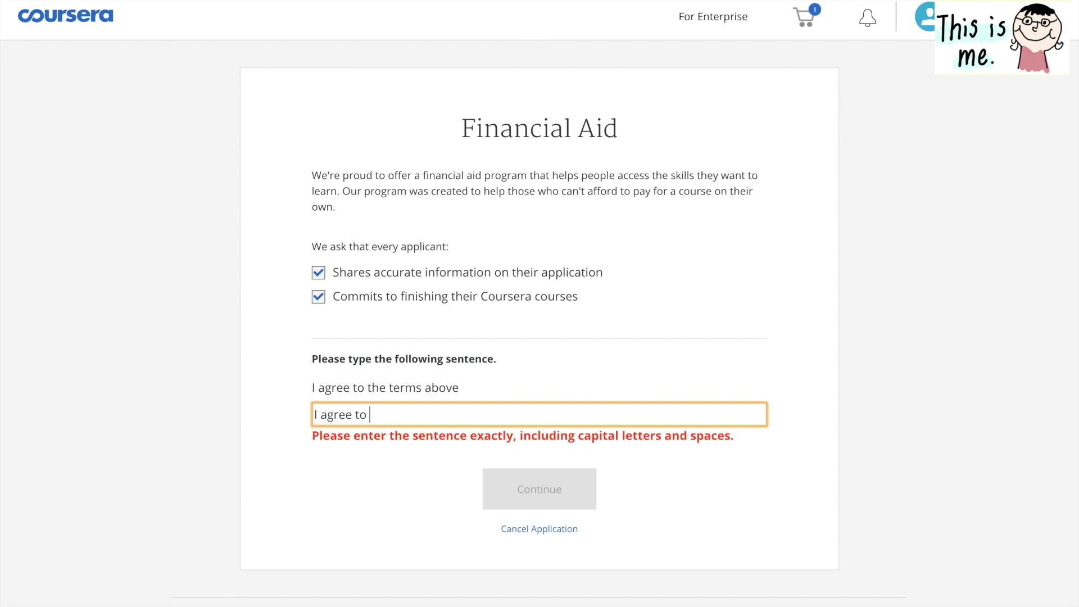
{"action": "type", "text": "the terms above"}
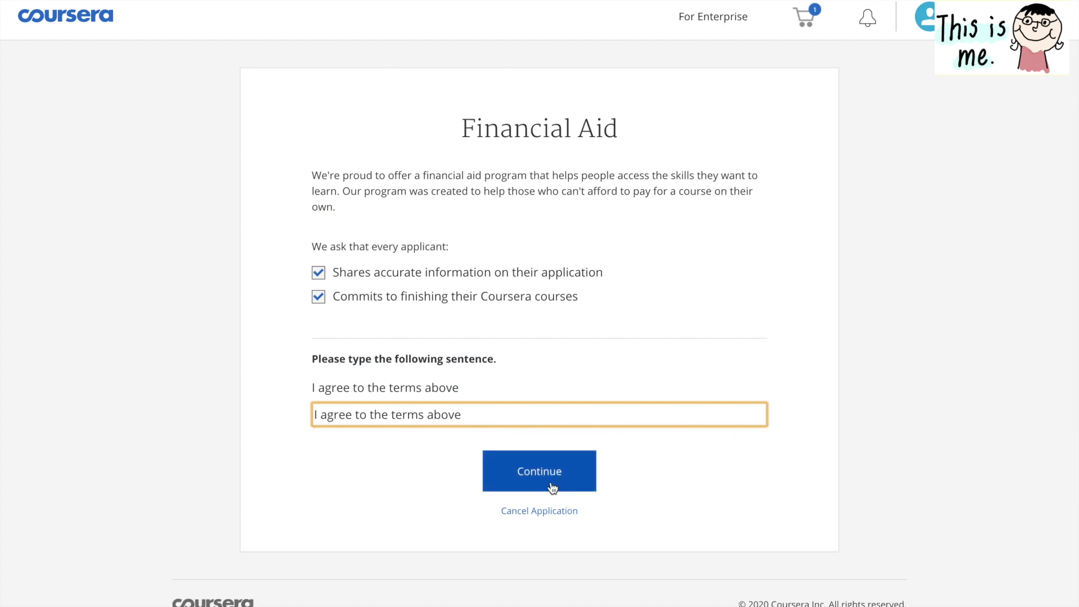
{"action": "left_click", "coordinate": [565, 484]}
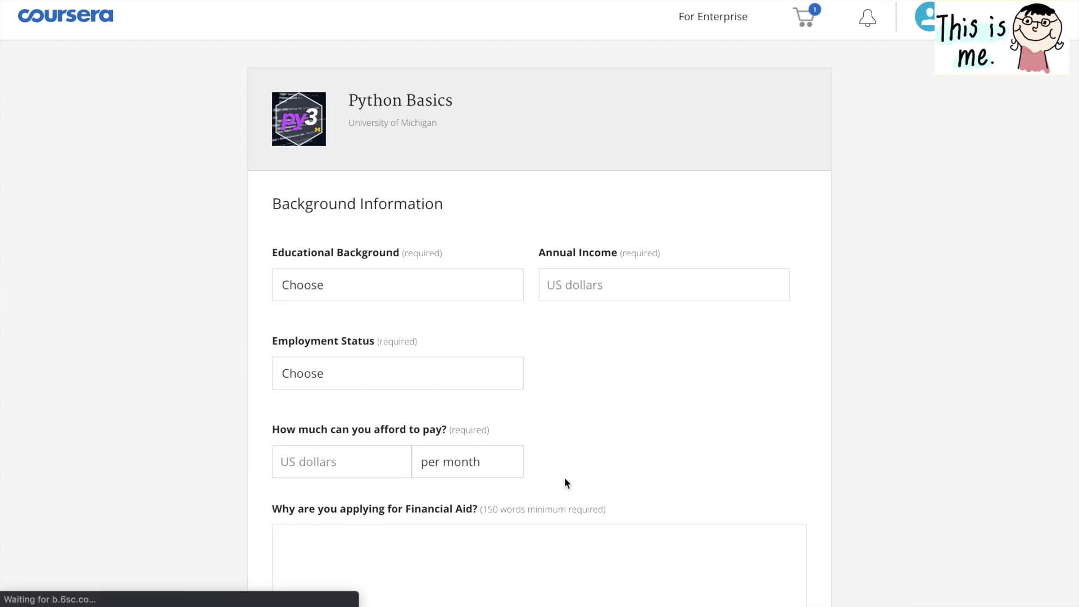
Examine the application's background information fields and the two essay questions, including their minimum word requirement
{"action": "scroll", "coordinate": [534, 464], "scroll_direction": "down", "scroll_amount": 13}
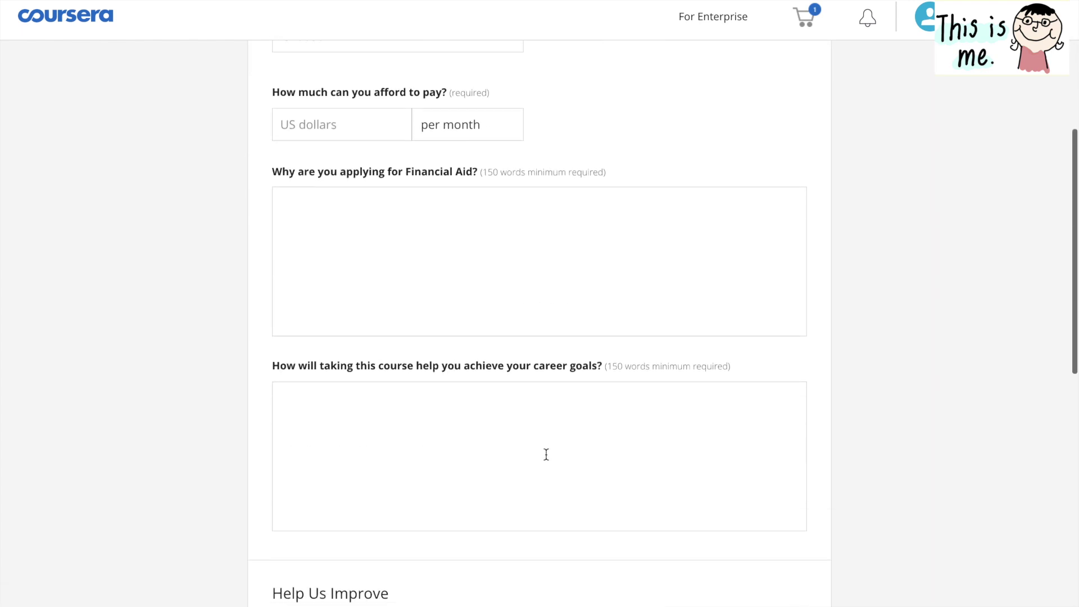
{"action": "scroll", "coordinate": [603, 444], "scroll_direction": "up", "scroll_amount": 14}
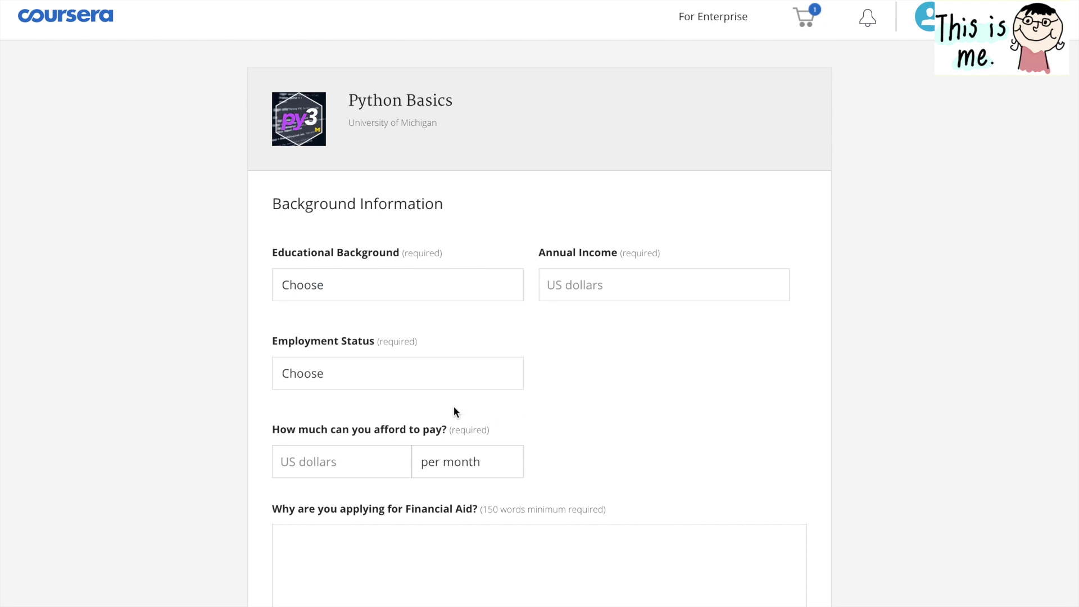
{"action": "scroll", "coordinate": [550, 438], "scroll_direction": "down", "scroll_amount": 6}
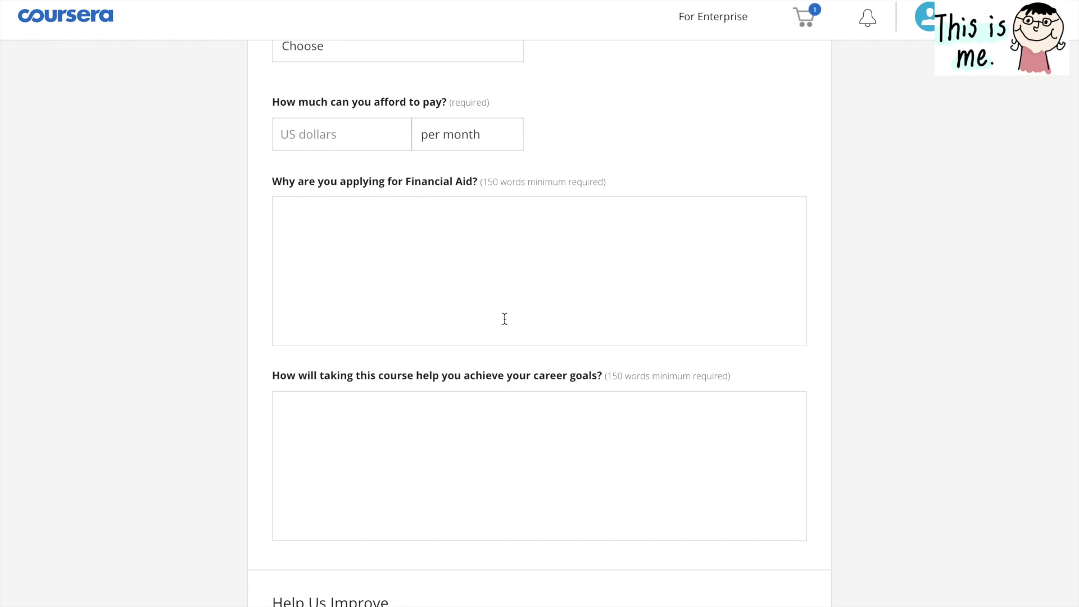
{"action": "left_click", "coordinate": [458, 309]}
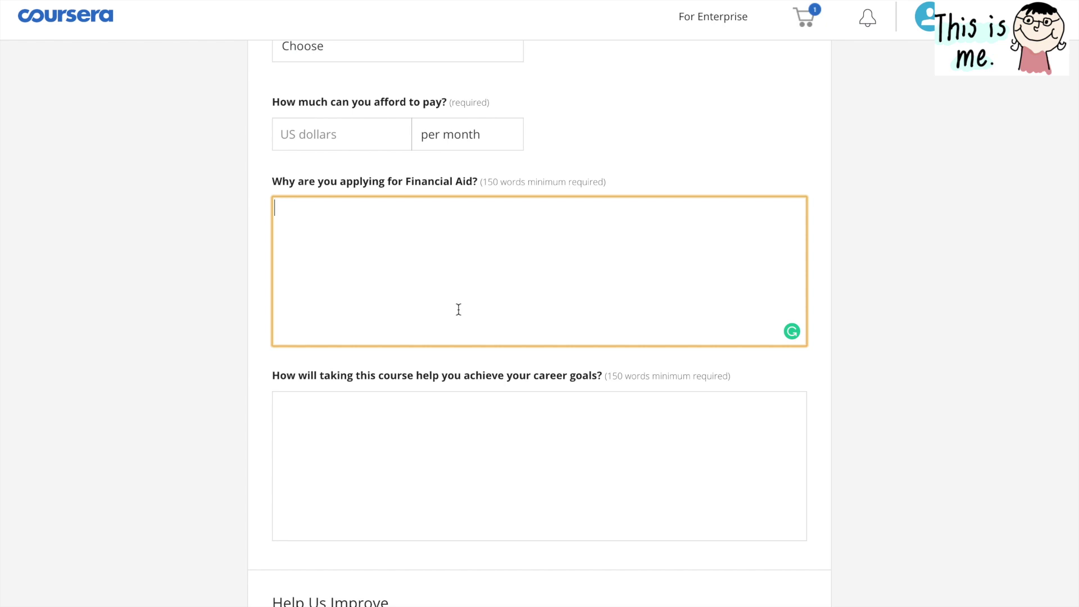
{"action": "scroll", "coordinate": [483, 379], "scroll_direction": "down", "scroll_amount": 1}
{"action": "scroll", "coordinate": [483, 379], "scroll_direction": "down", "scroll_amount": 1}
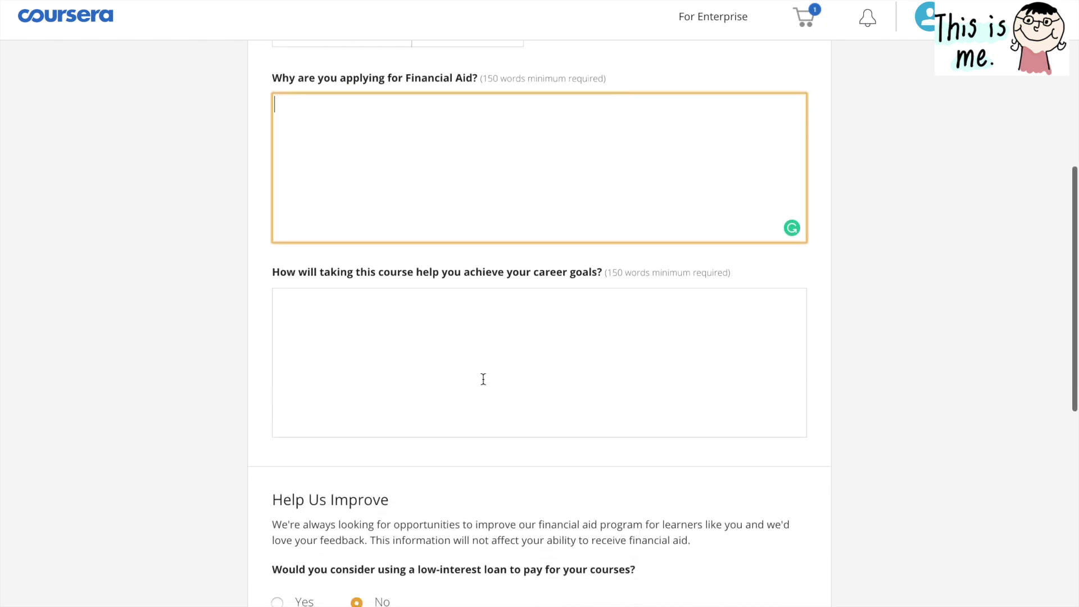
{"action": "left_click", "coordinate": [412, 352]}
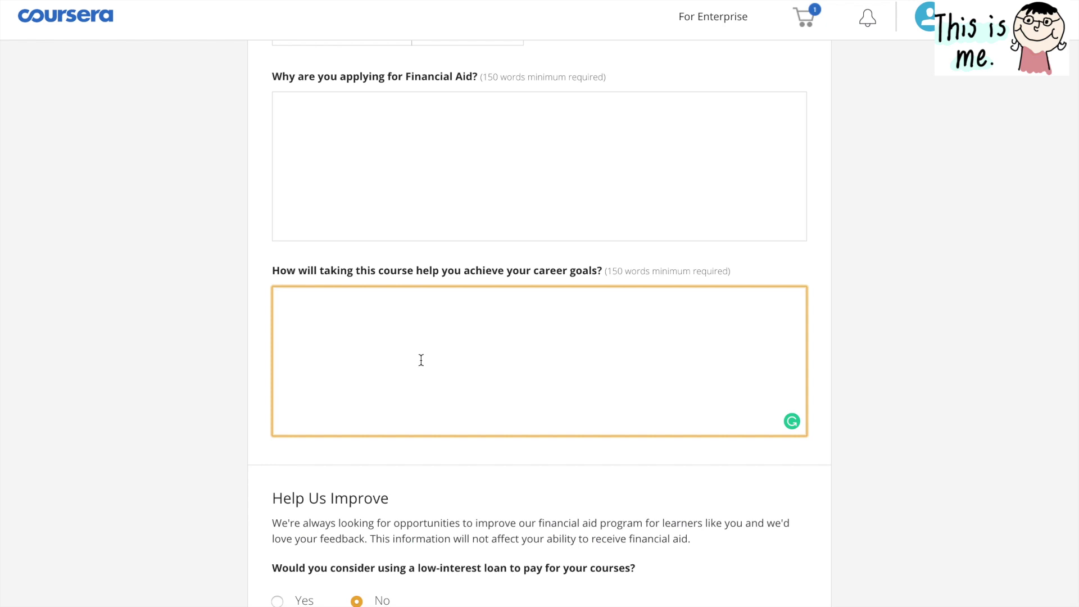
{"action": "scroll", "coordinate": [596, 454], "scroll_direction": "down", "scroll_amount": 1}
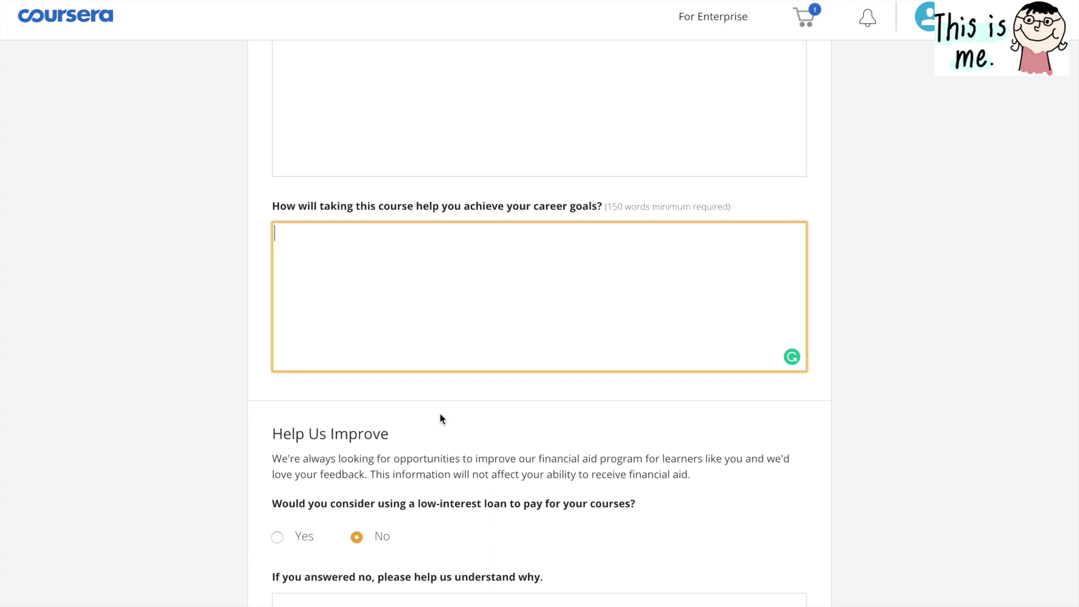
{"action": "scroll", "coordinate": [531, 290], "scroll_direction": "up", "scroll_amount": 3}
{"action": "scroll", "coordinate": [531, 290], "scroll_direction": "up", "scroll_amount": 1}
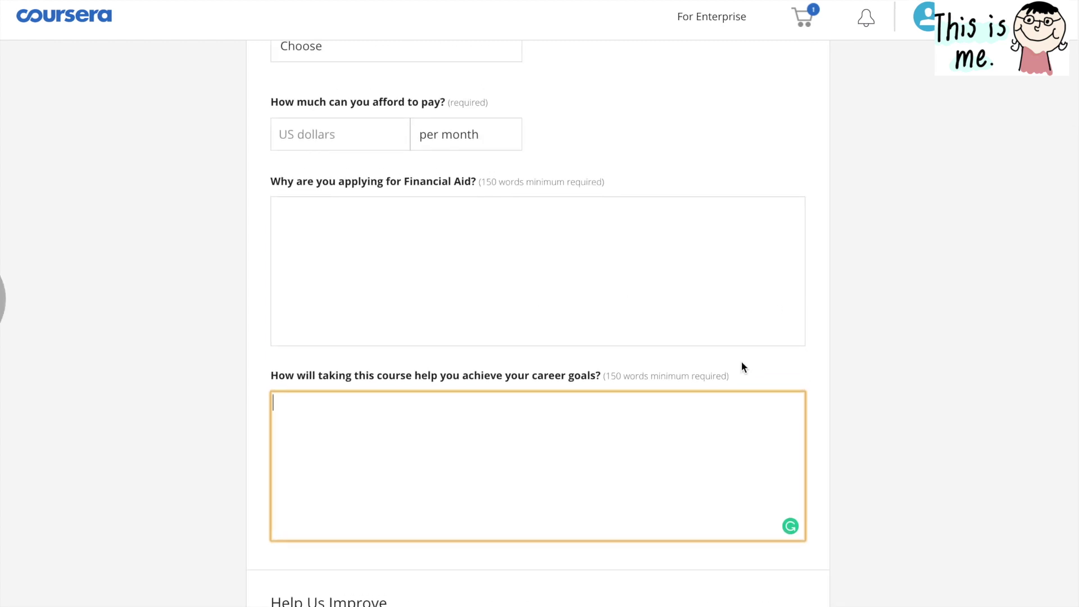
{"action": "left_click", "coordinate": [740, 380]}
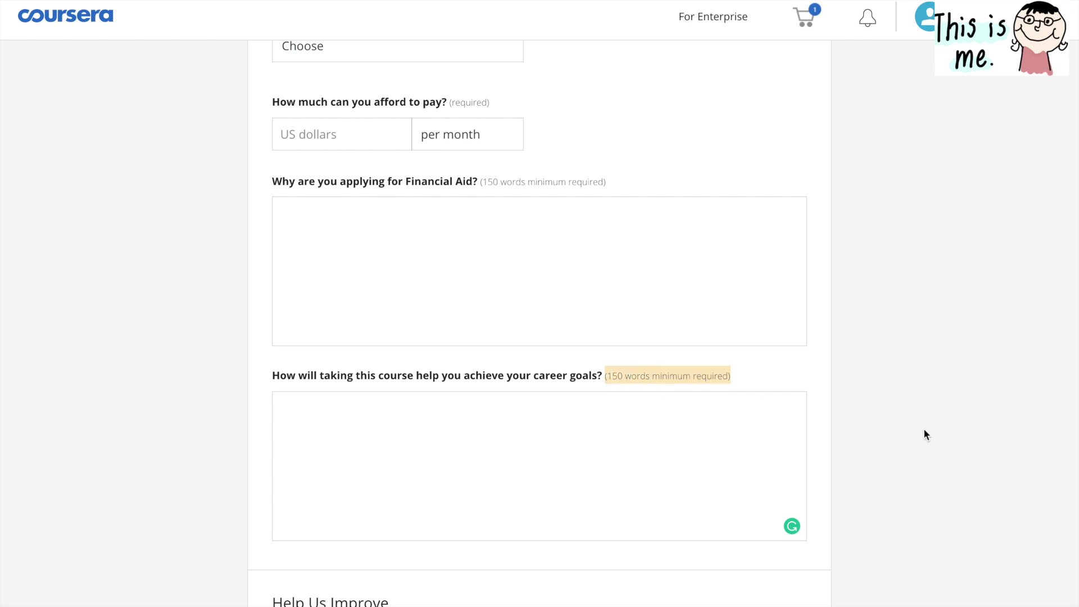
Examine the low-interest loan question and its follow-up explanation field in the Help Us Improve section
{"action": "scroll", "coordinate": [923, 433], "scroll_direction": "down", "scroll_amount": 2}
{"action": "scroll", "coordinate": [914, 432], "scroll_direction": "up", "scroll_amount": 1}
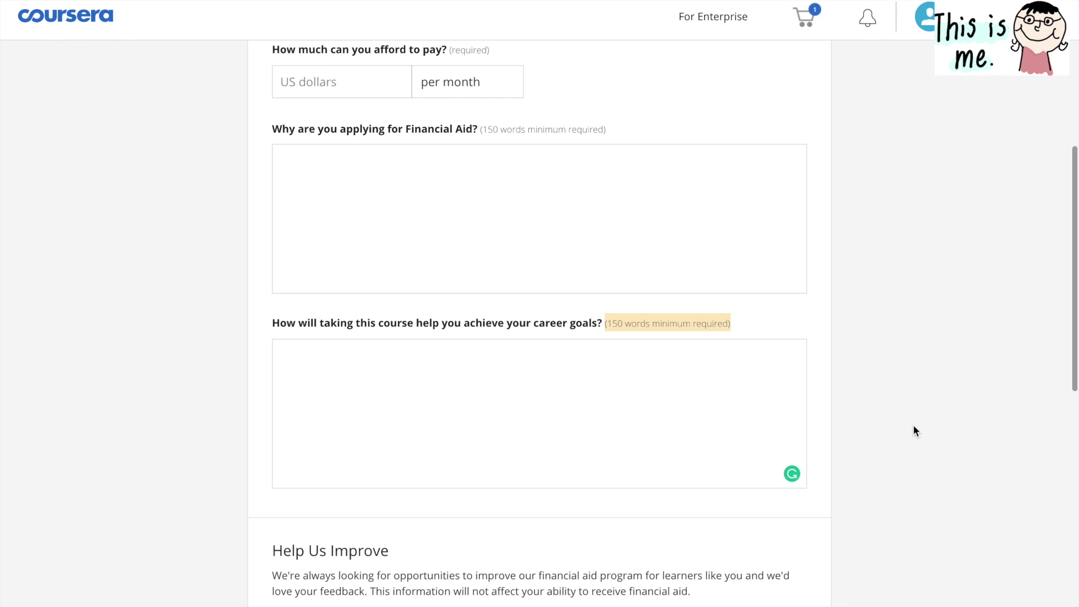
{"action": "scroll", "coordinate": [912, 432], "scroll_direction": "down", "scroll_amount": 5}
{"action": "scroll", "coordinate": [804, 424], "scroll_direction": "down", "scroll_amount": 3}
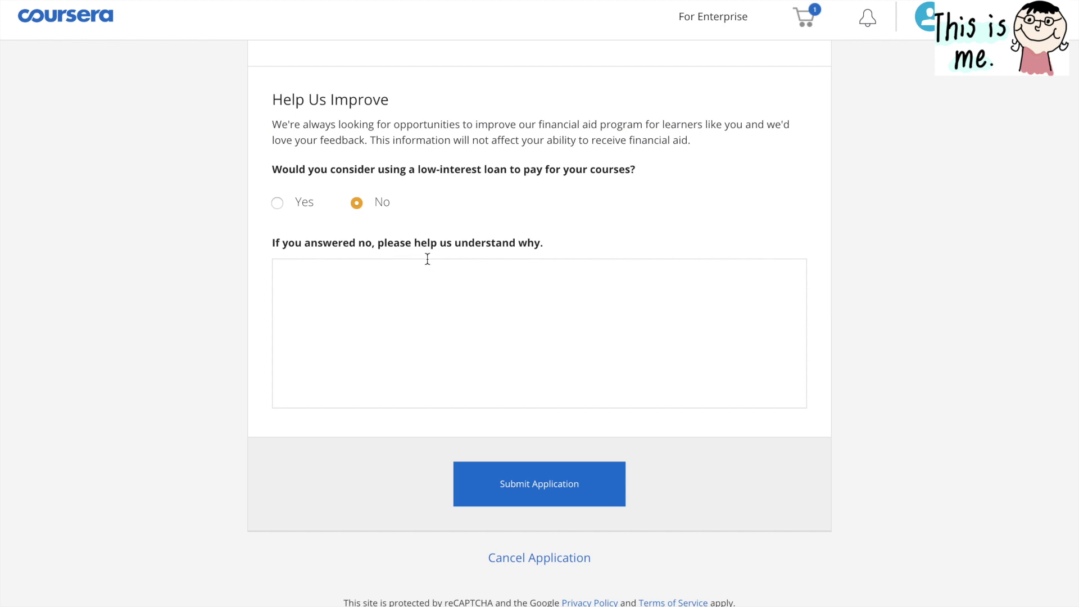
{"action": "left_click", "coordinate": [312, 287]}
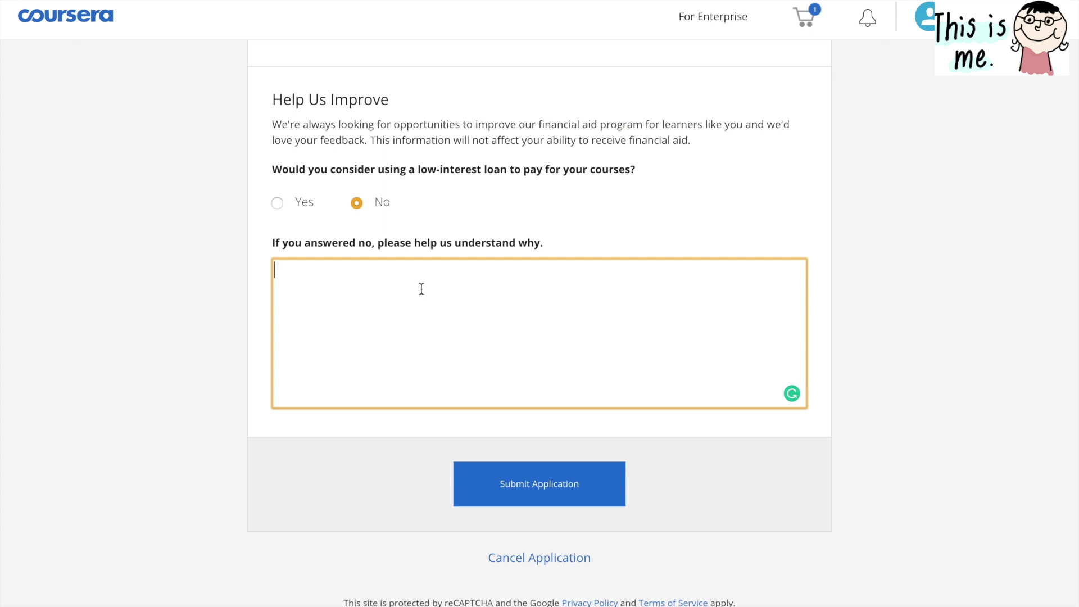